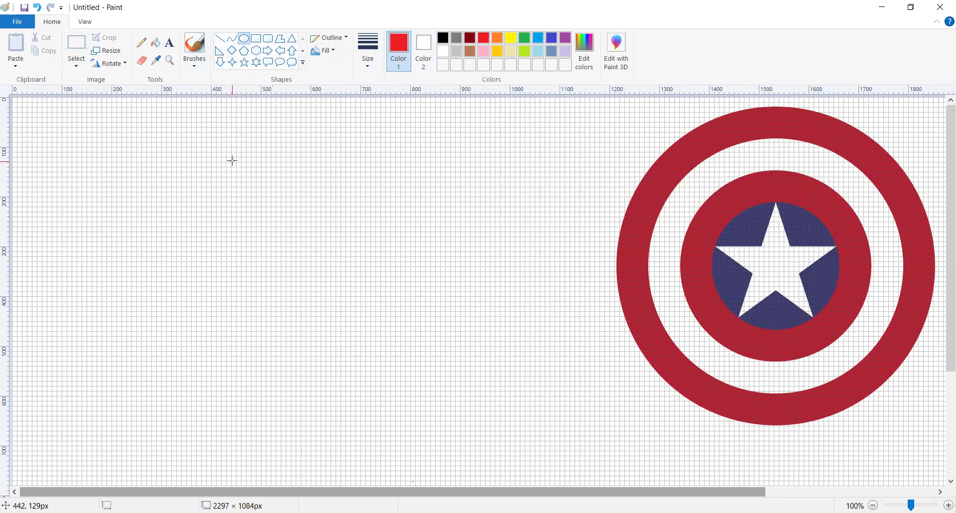
Switch the outline colour to black on a trial circle about 489 × 474 px, and undo that circle.
left_click_drag(226, 156, 469, 392)
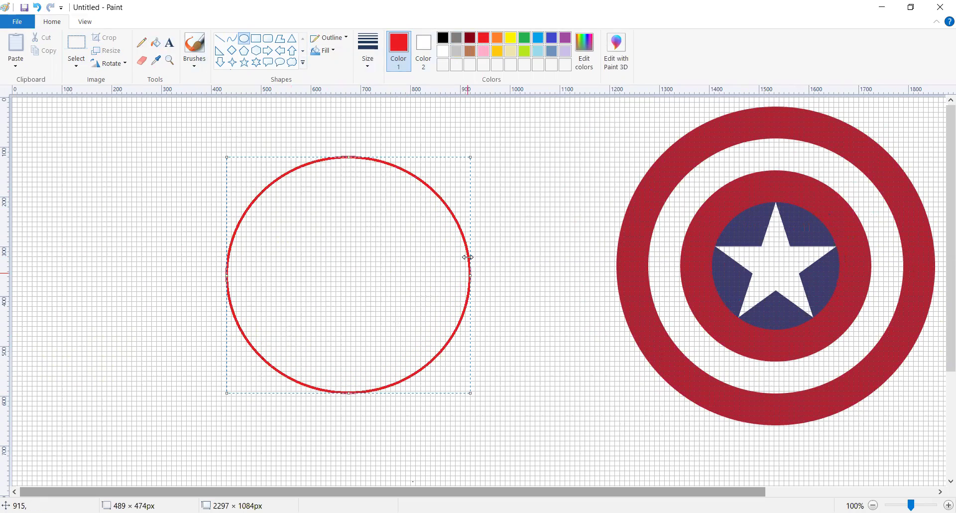
left_click(443, 40)
left_click(422, 118)
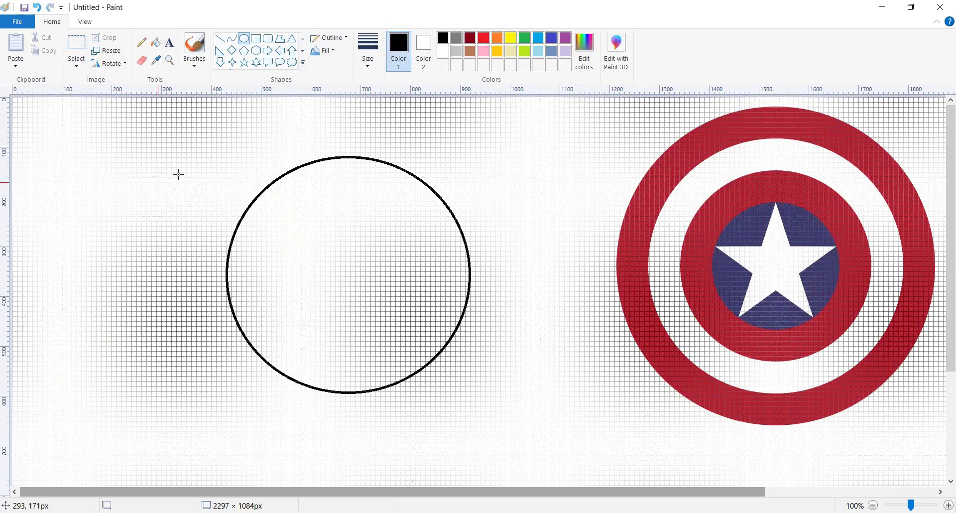
left_click(38, 7)
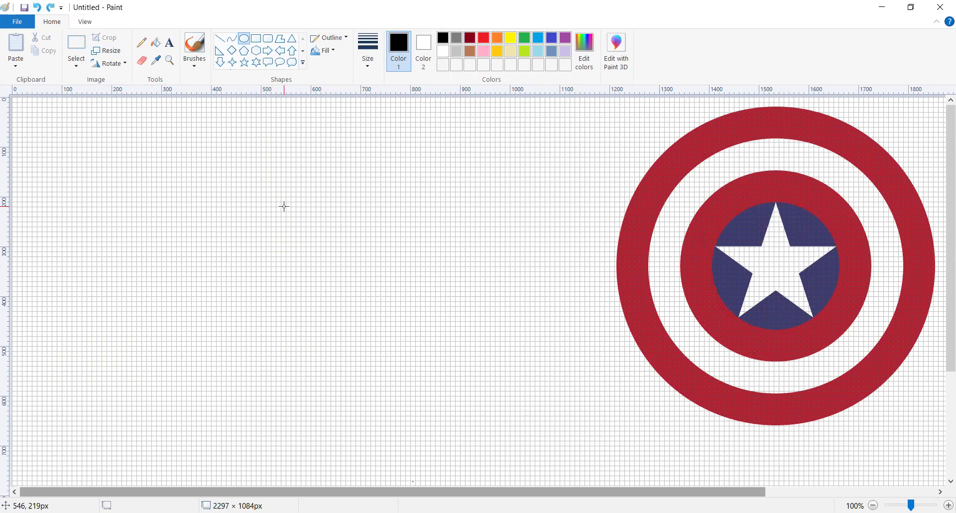
Draw the shield's outer circle as a black ellipse outline about 679 × 634 px, beside the reference shield.
mouse_move(206, 198)
left_mouse_down()
mouse_move(529, 154)
mouse_move(512, 337)
mouse_move(552, 449)
left_mouse_up()
left_click_drag(382, 200, 381, 134)
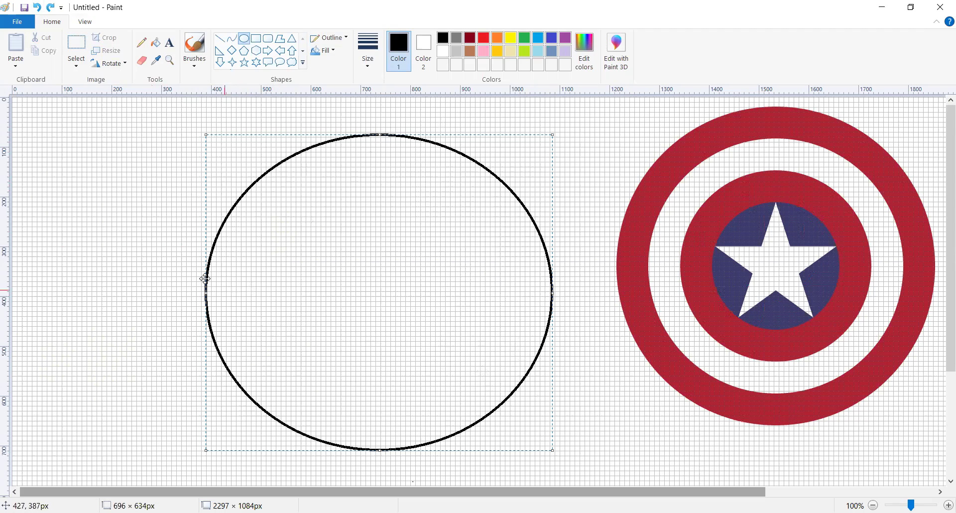
left_click_drag(207, 294, 214, 292)
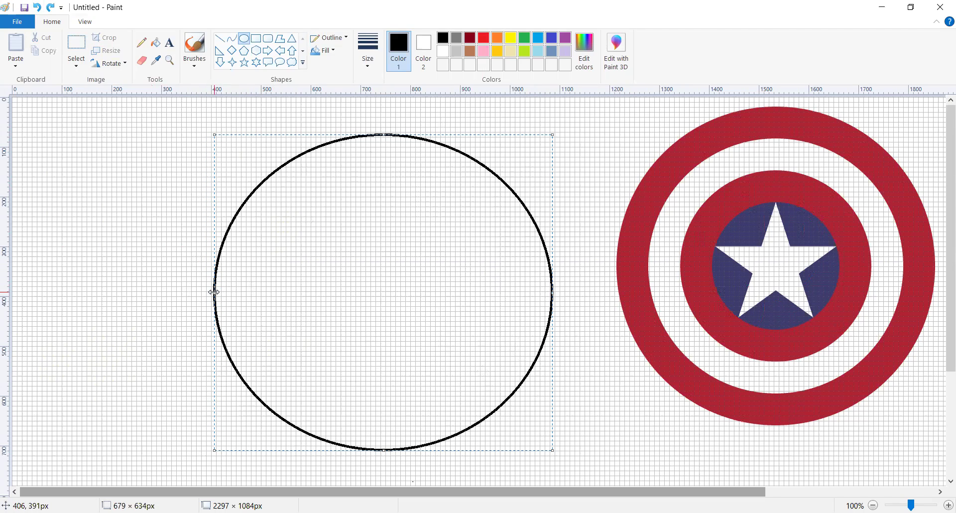
left_click(168, 256)
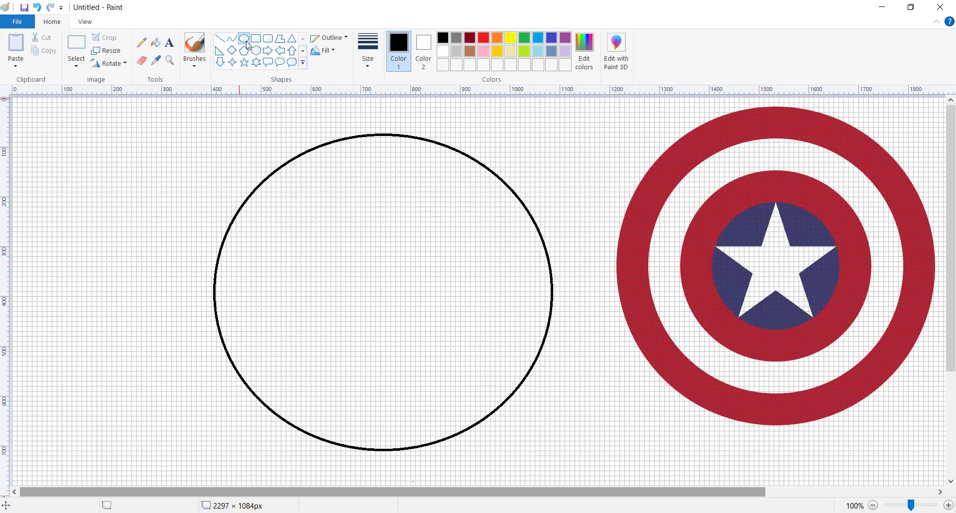
Draw a second black ellipse about 528 px high inside the outer circle, adjusting its sides to leave an even, narrow ring.
left_click_drag(270, 214, 479, 403)
left_click_drag(374, 214, 393, 162)
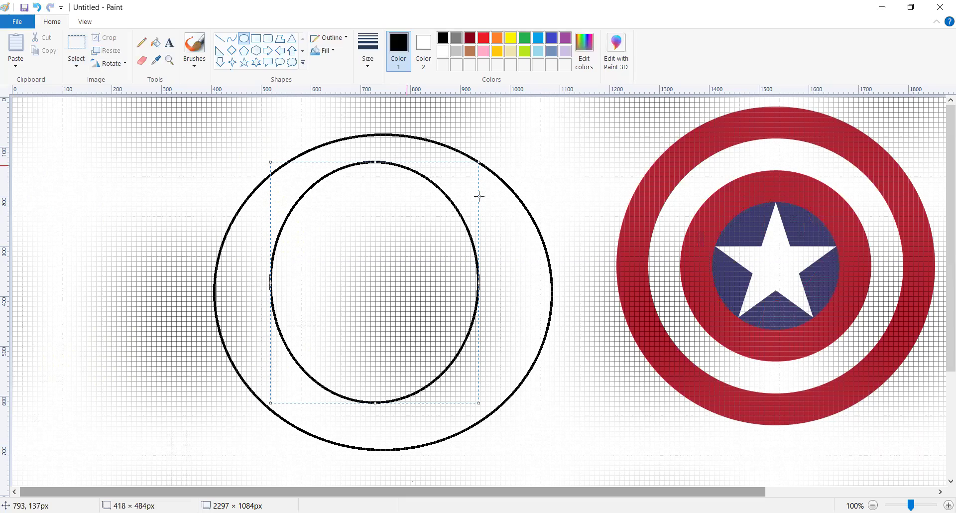
left_click_drag(481, 274, 516, 274)
left_click_drag(264, 288, 238, 288)
left_click_drag(378, 402, 385, 420)
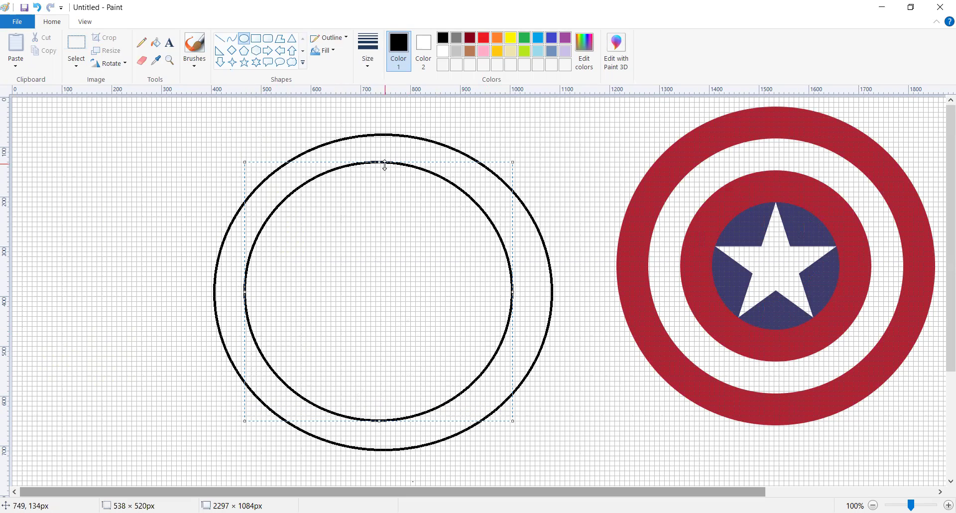
left_click_drag(377, 162, 380, 157)
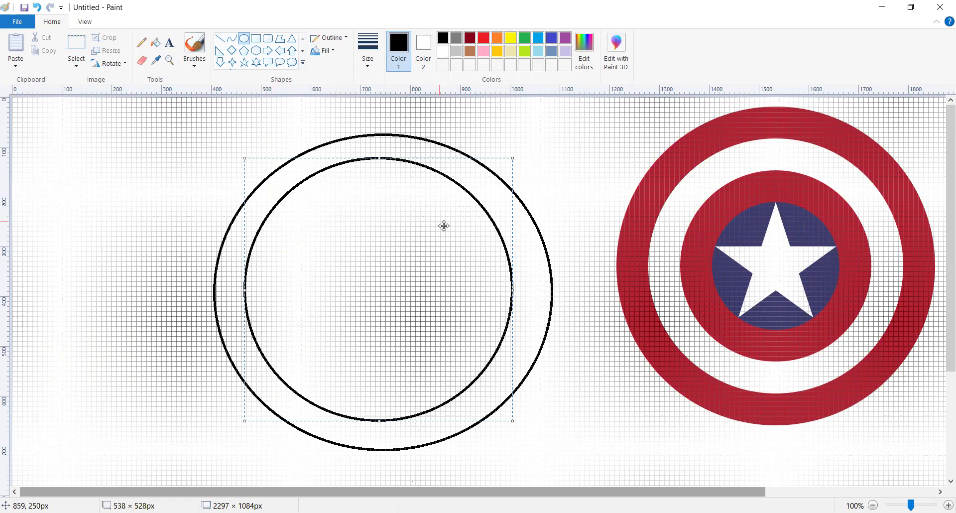
left_click_drag(515, 290, 523, 291)
left_click(574, 163)
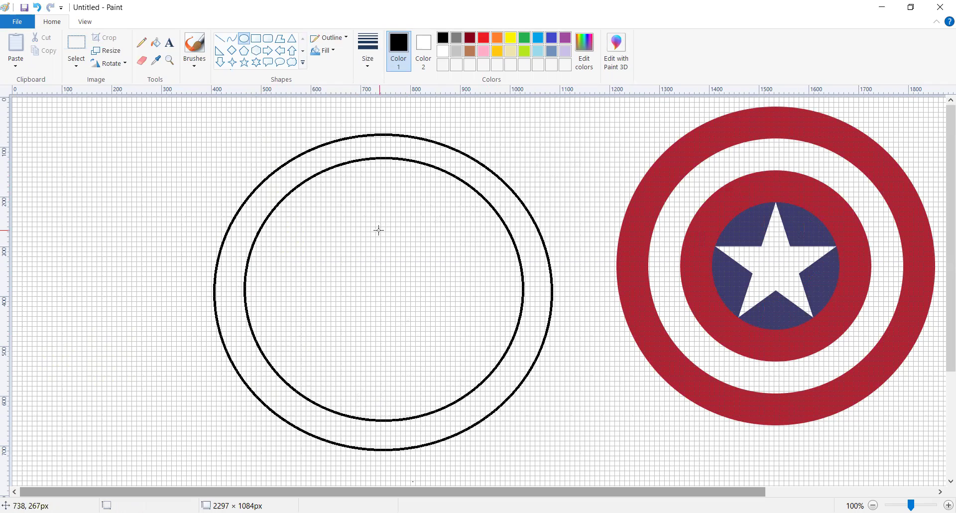
Draw a third black ellipse about 414 × 399 px and centre it inside the second circle.
mouse_move(315, 221)
left_mouse_down()
mouse_move(495, 391)
mouse_move(473, 381)
left_mouse_up()
left_click_drag(400, 296, 385, 281)
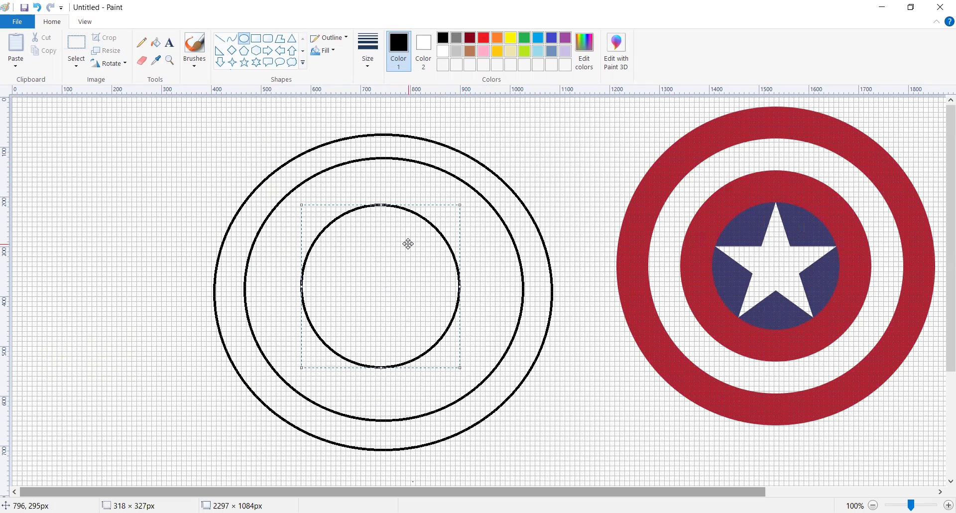
left_click_drag(459, 205, 412, 261)
left_click_drag(442, 222, 507, 168)
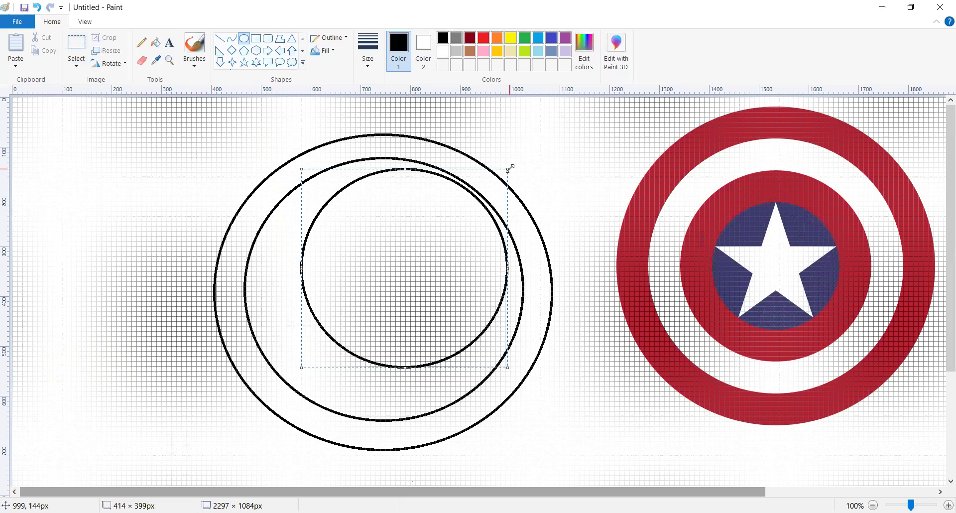
left_click_drag(427, 250, 403, 269)
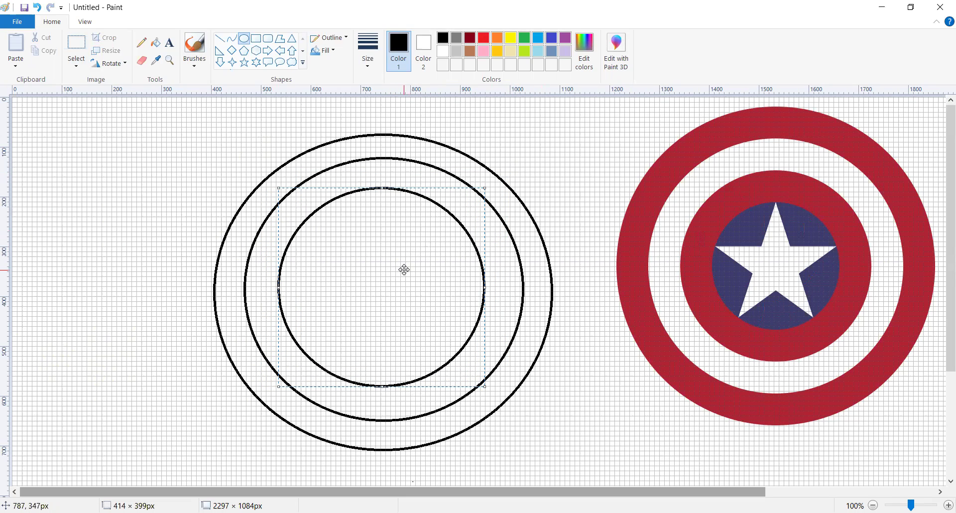
left_click(173, 279)
Draw the innermost black ellipse about 297 × 276 px, centred inside the third circle.
mouse_move(317, 252)
left_mouse_down()
mouse_move(387, 269)
mouse_move(433, 345)
left_mouse_up()
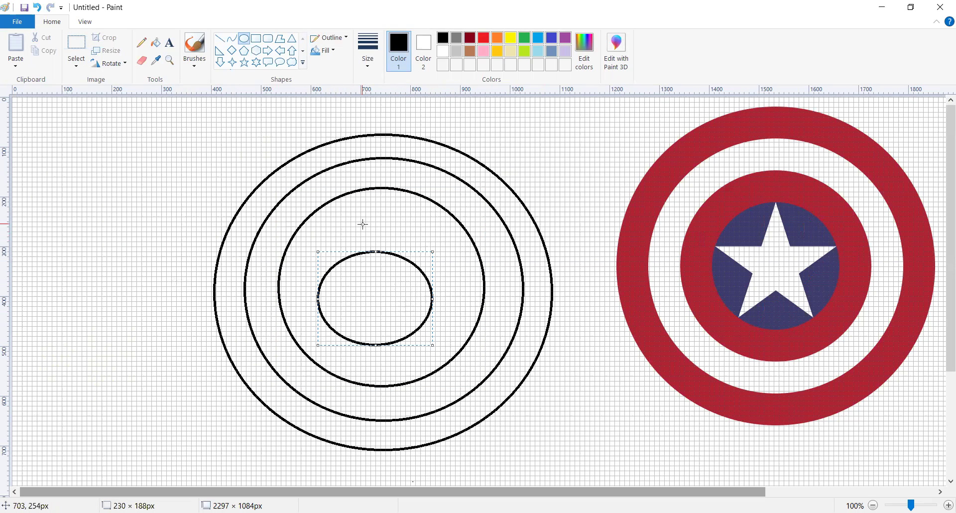
left_click_drag(376, 251, 377, 219)
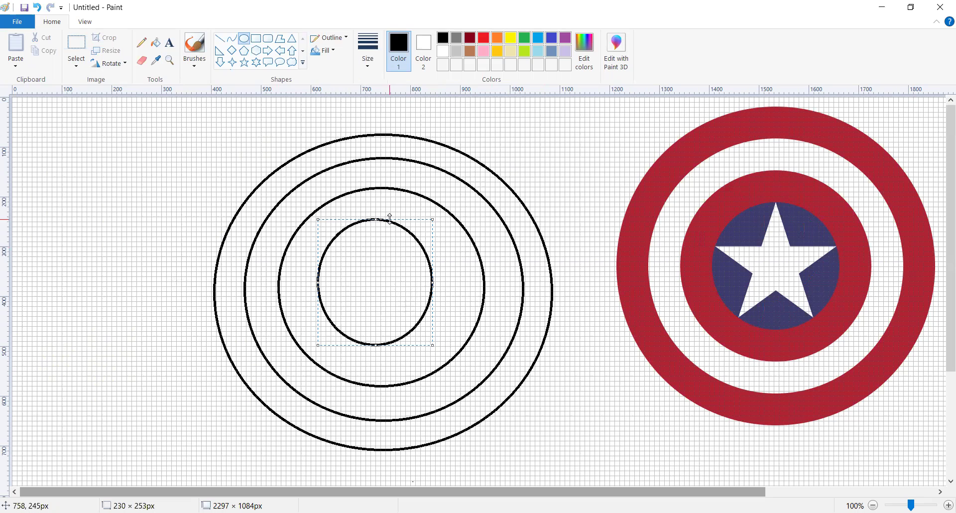
left_click_drag(317, 283, 309, 282)
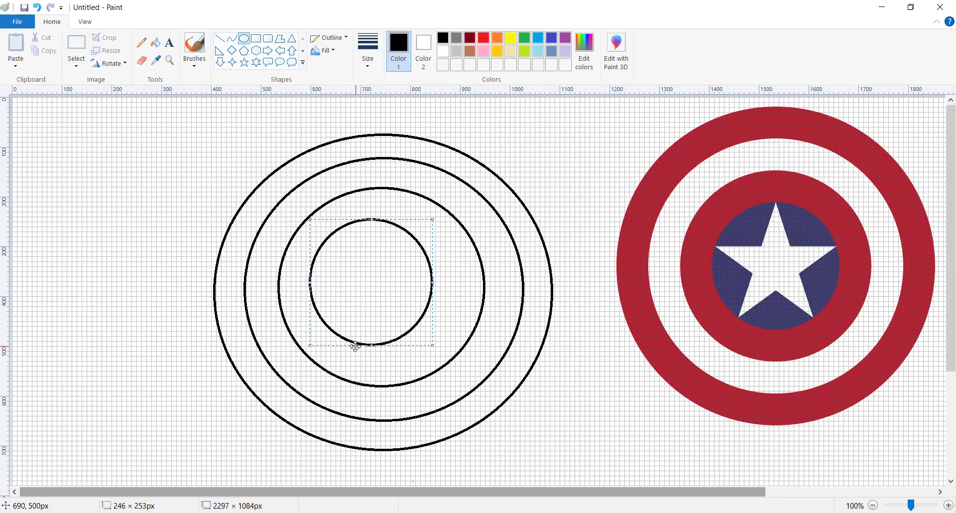
left_click_drag(374, 345, 374, 357)
left_click_drag(433, 287, 455, 290)
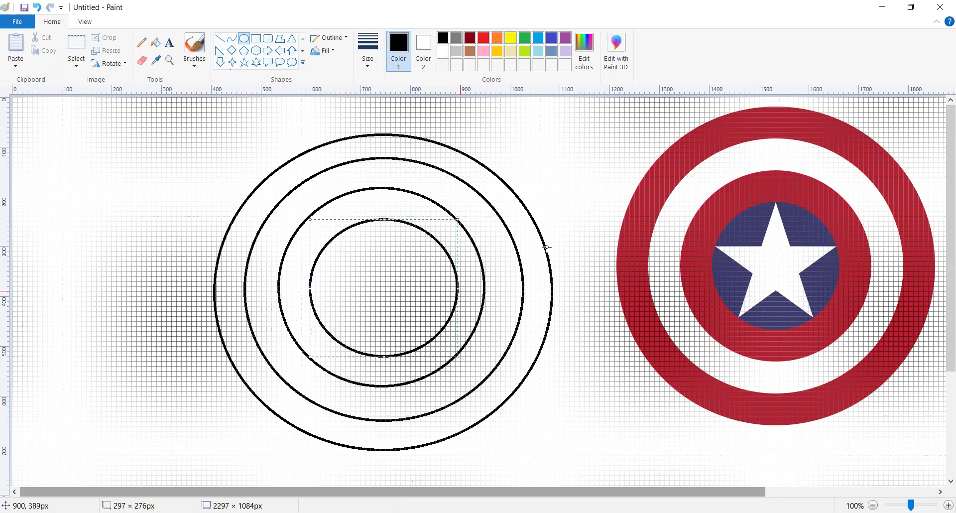
left_click(637, 183)
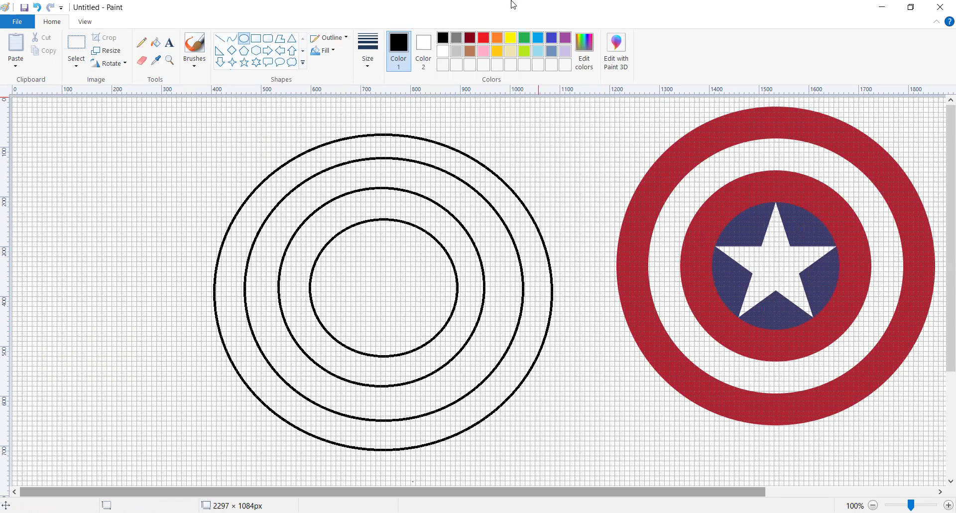
Fill the outermost ring and the ring around the centre with red, and the innermost circle with blue.
left_click(482, 38)
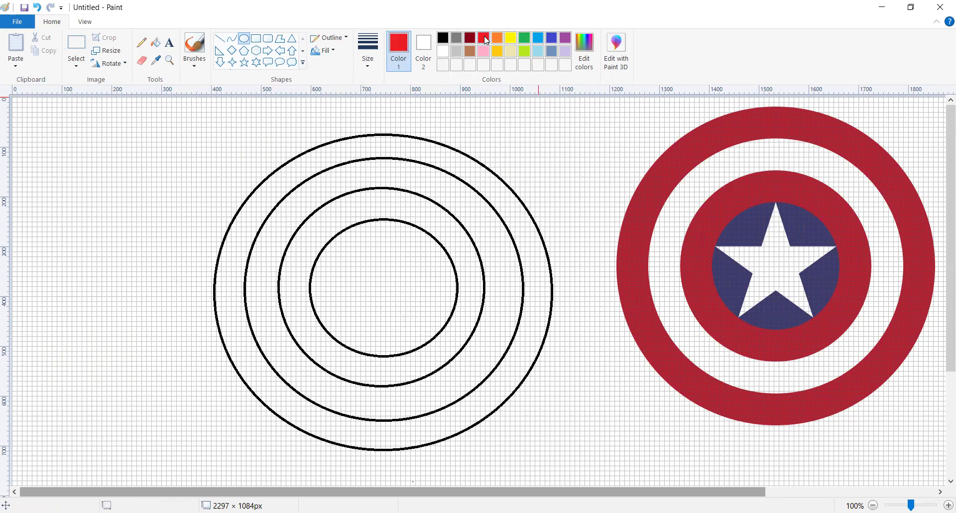
left_click(156, 46)
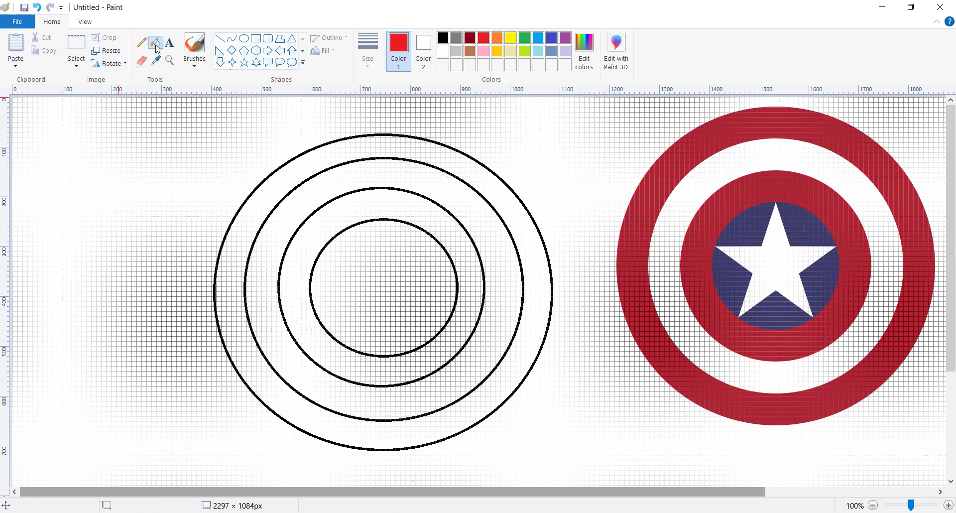
left_click(368, 145)
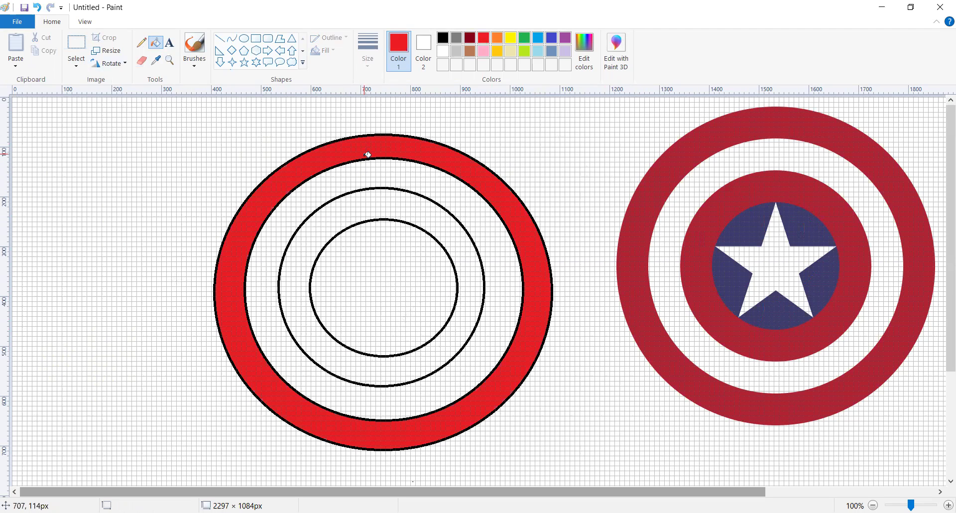
left_click(368, 207)
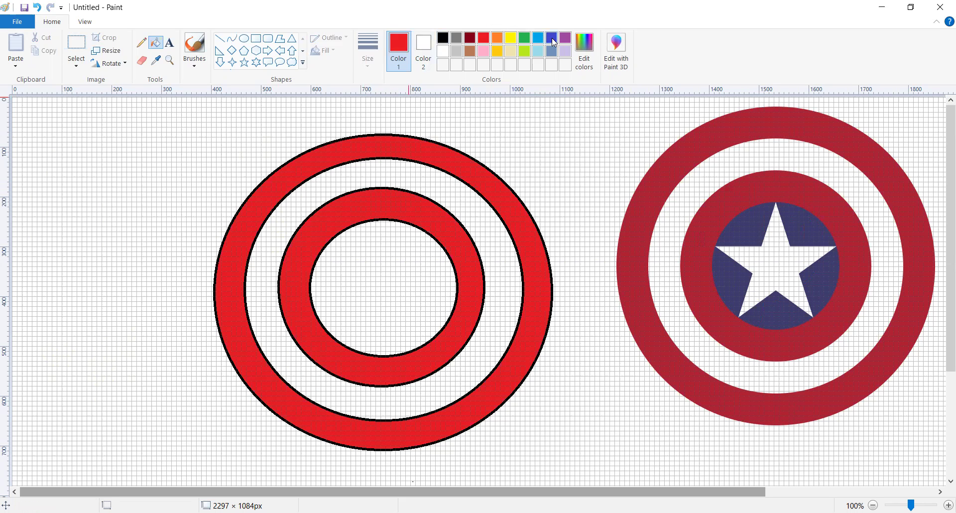
left_click(405, 249)
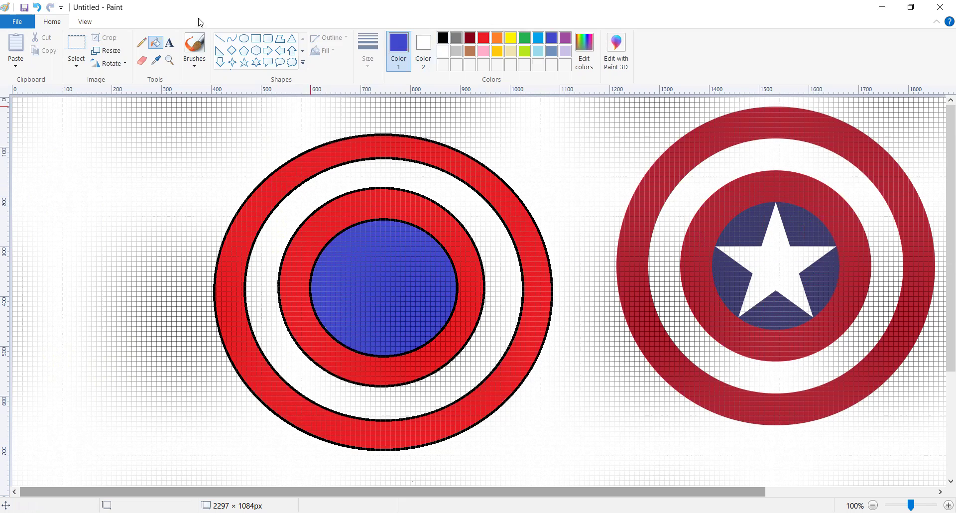
Try placing a white-outlined five-point star about 204 × 239 px over the blue circle, and undo it.
left_click(244, 62)
left_click_drag(353, 252, 455, 371)
left_click(443, 53)
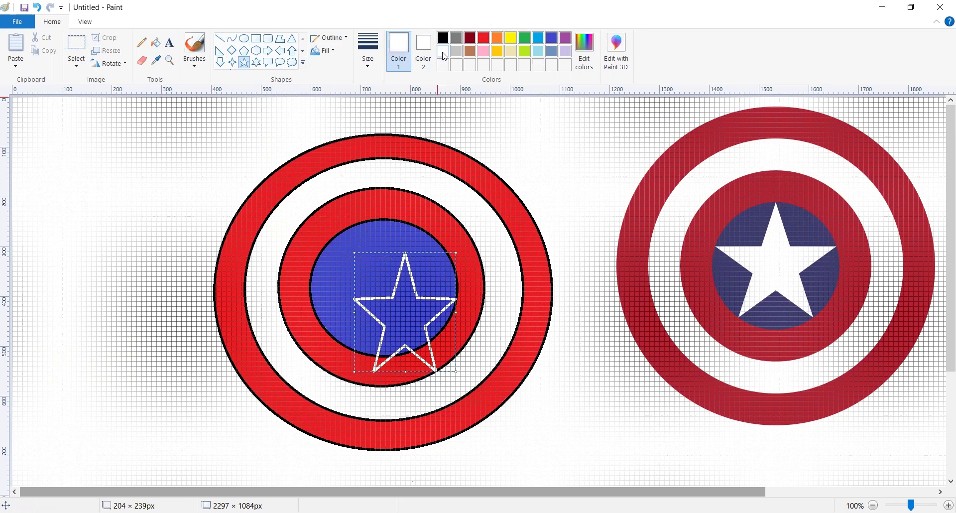
left_click_drag(407, 314, 456, 286)
left_click_drag(333, 275, 321, 275)
left_click(37, 7)
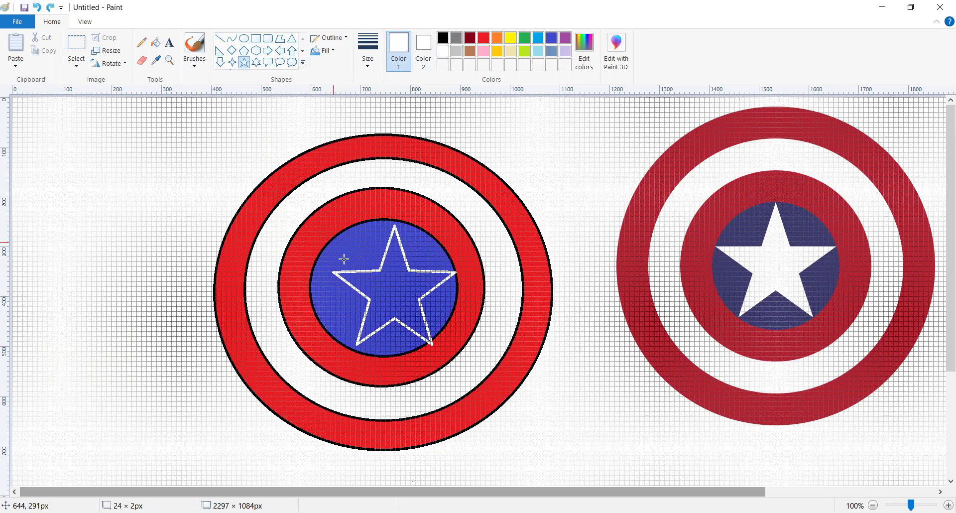
left_click(37, 7)
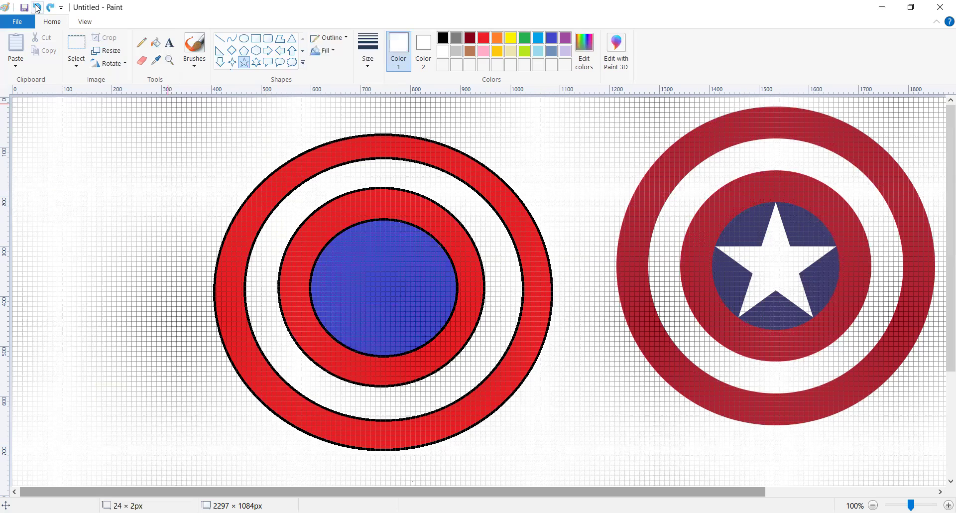
Draw a five-point star about 269 px wide within the blue circle and fill it with white.
left_click_drag(52, 151, 150, 265)
left_click_drag(101, 200, 316, 281)
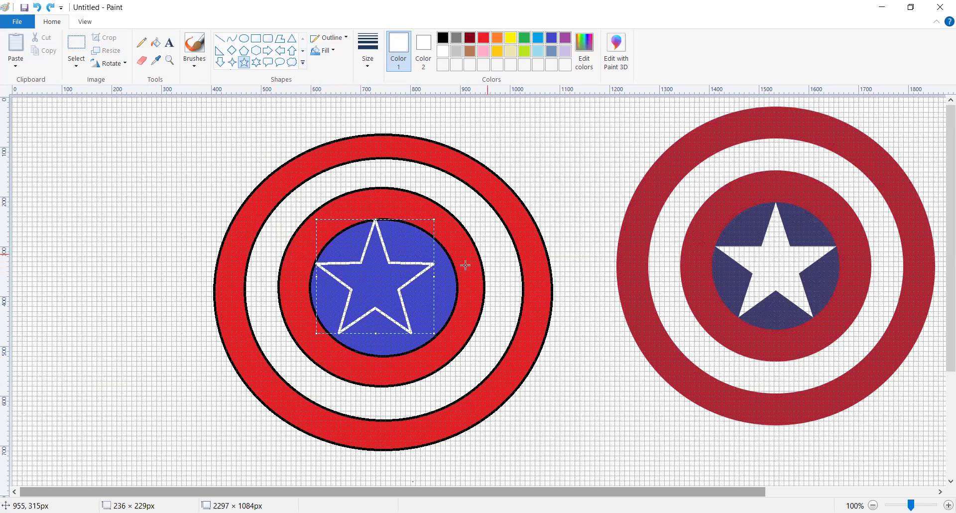
left_click_drag(434, 275, 451, 276)
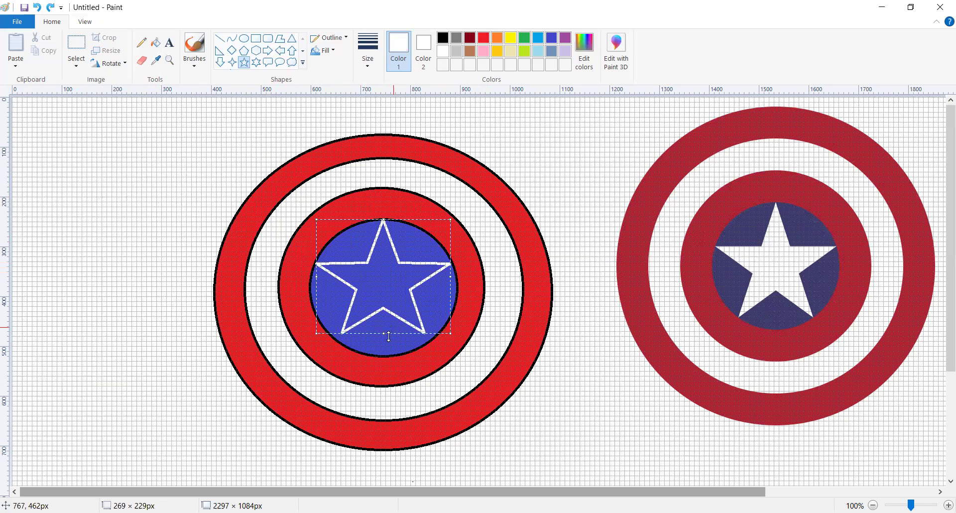
left_click_drag(386, 335, 388, 342)
left_click(550, 177)
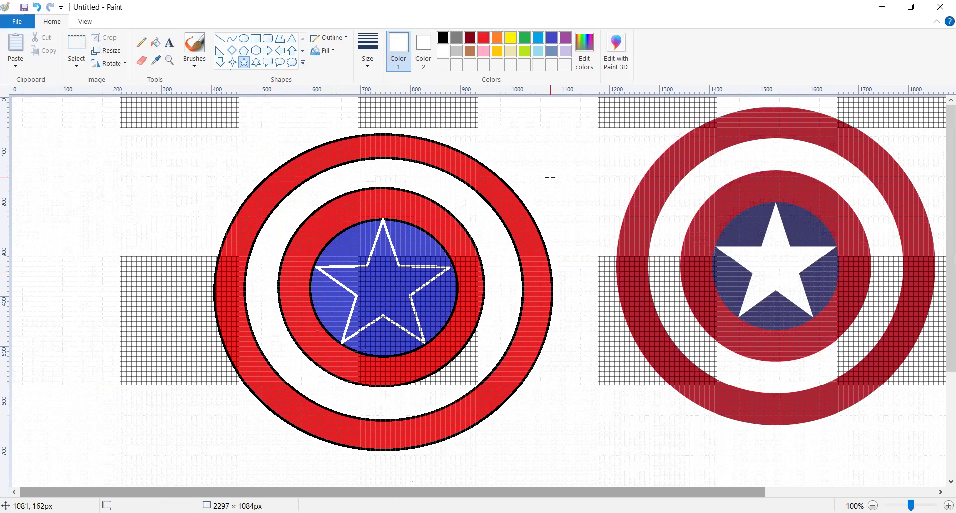
left_click(156, 42)
left_click(378, 268)
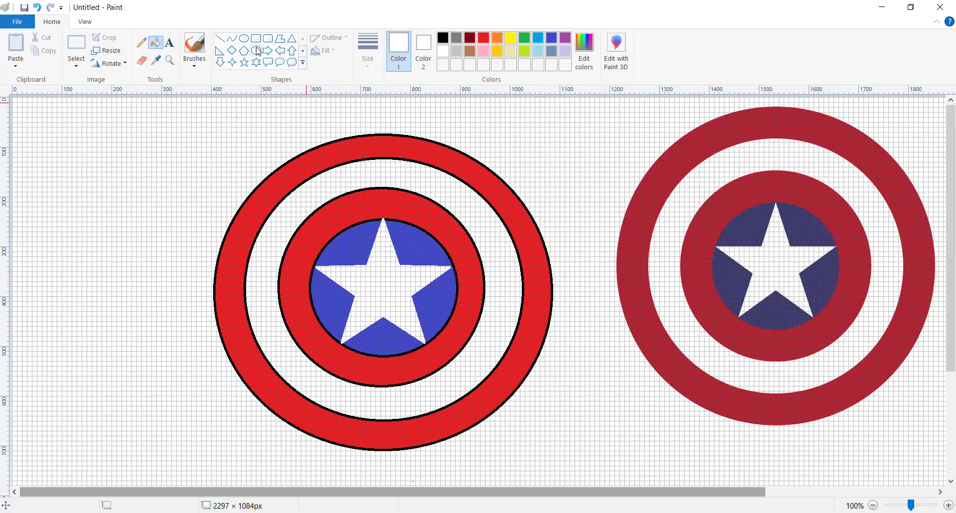
Draw five straight dark gray lines connecting the white star's centre to each of its tips.
left_click(219, 38)
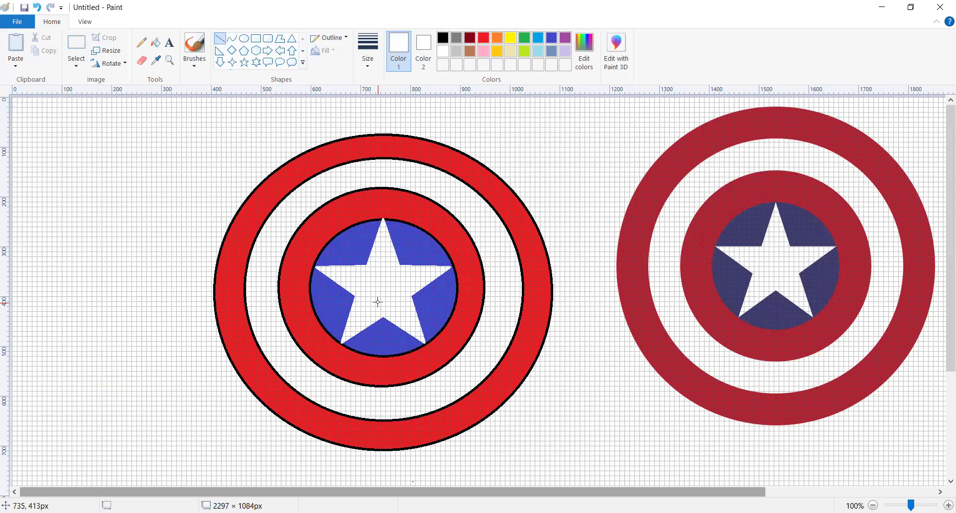
left_click_drag(386, 284, 423, 341)
left_click(443, 40)
left_click(456, 38)
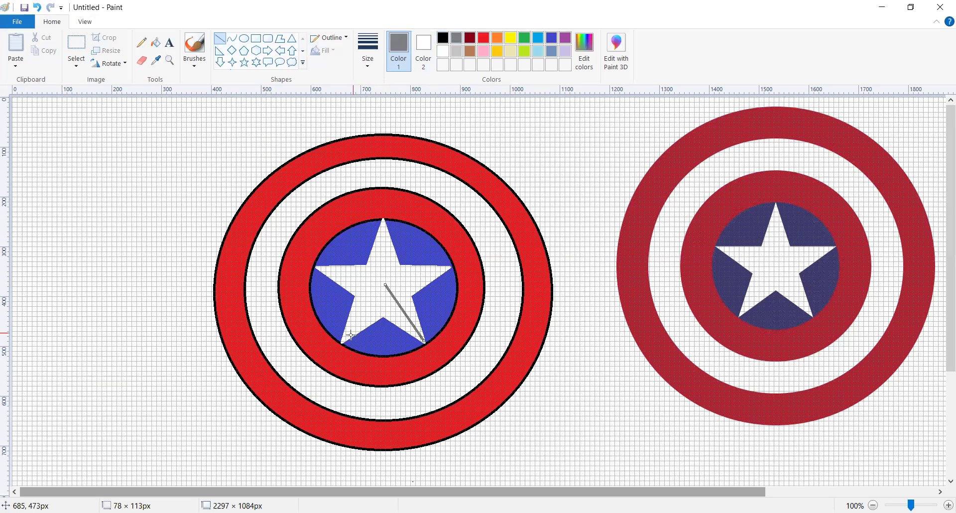
mouse_move(342, 343)
left_mouse_down()
mouse_move(385, 285)
mouse_move(315, 267)
left_mouse_up()
left_click(417, 279)
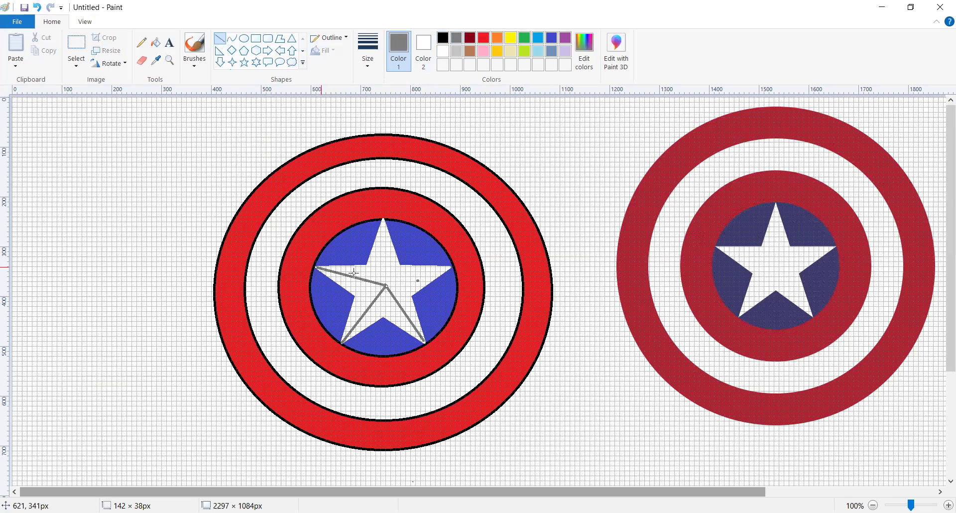
left_click_drag(386, 284, 385, 284)
left_click_drag(451, 267, 385, 285)
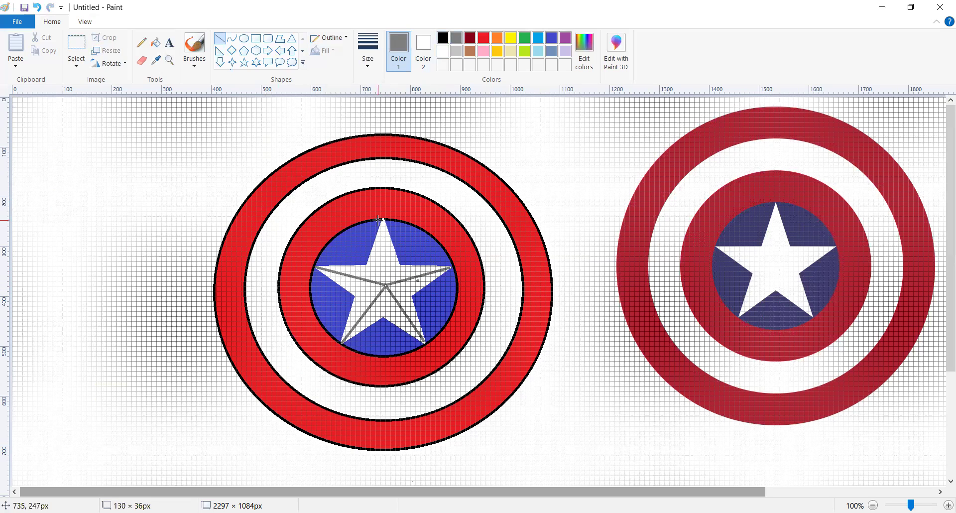
left_click_drag(382, 219, 384, 285)
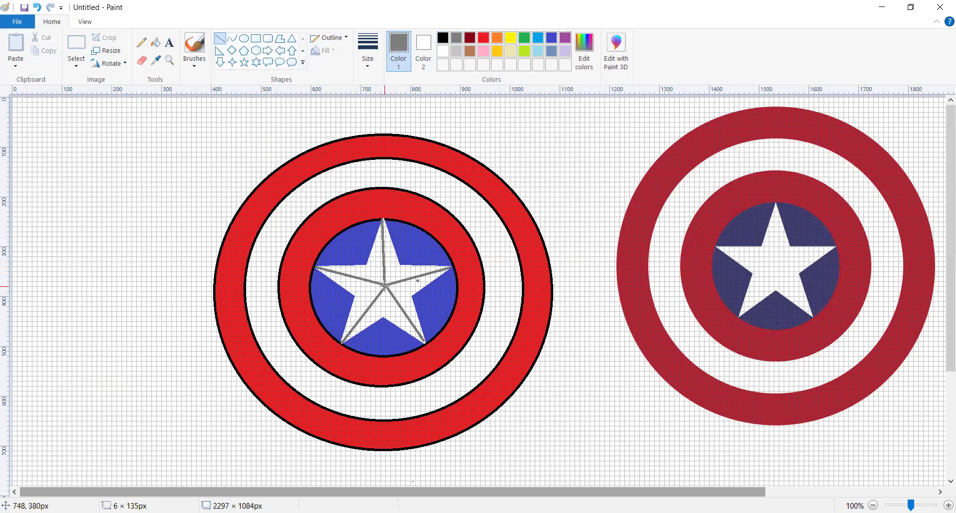
left_click_drag(172, 188, 145, 18)
left_click(142, 59)
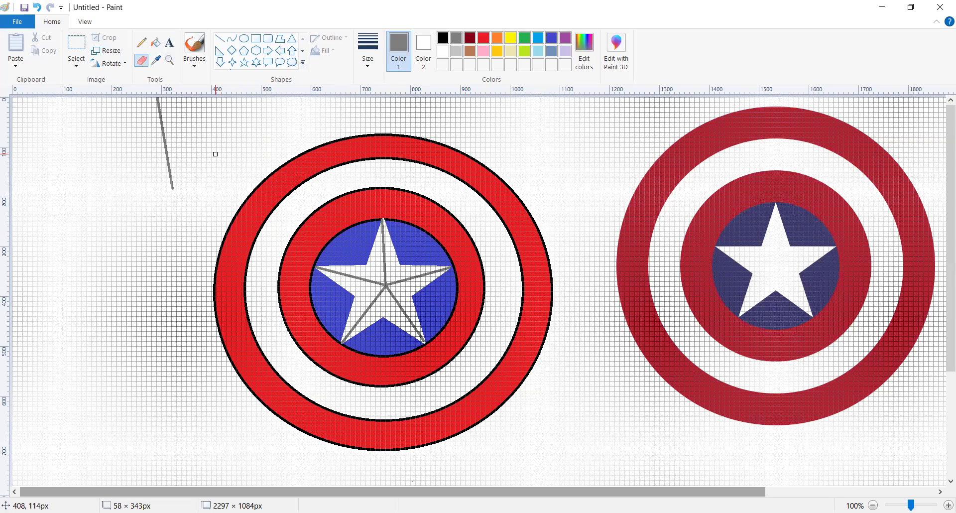
mouse_move(160, 100)
left_mouse_down()
mouse_move(154, 122)
mouse_move(160, 131)
mouse_move(158, 108)
mouse_move(173, 193)
left_mouse_up()
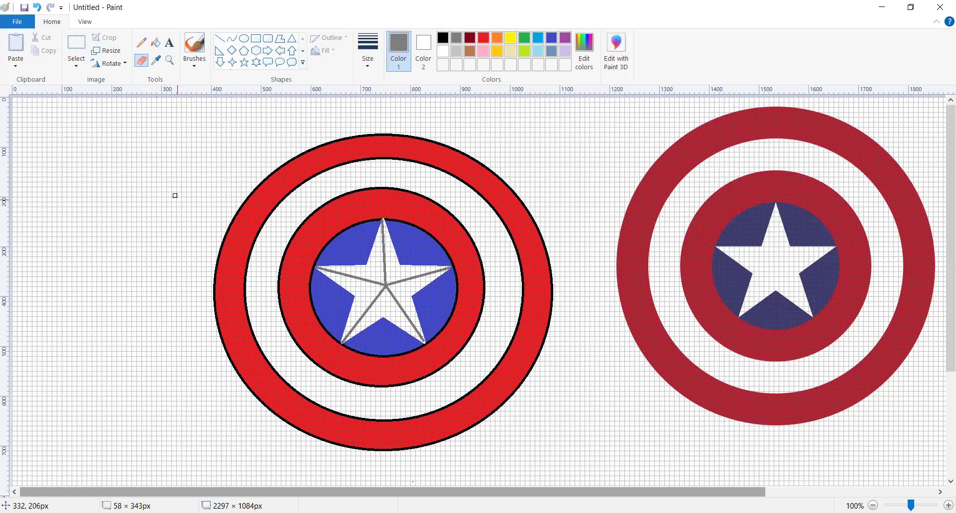